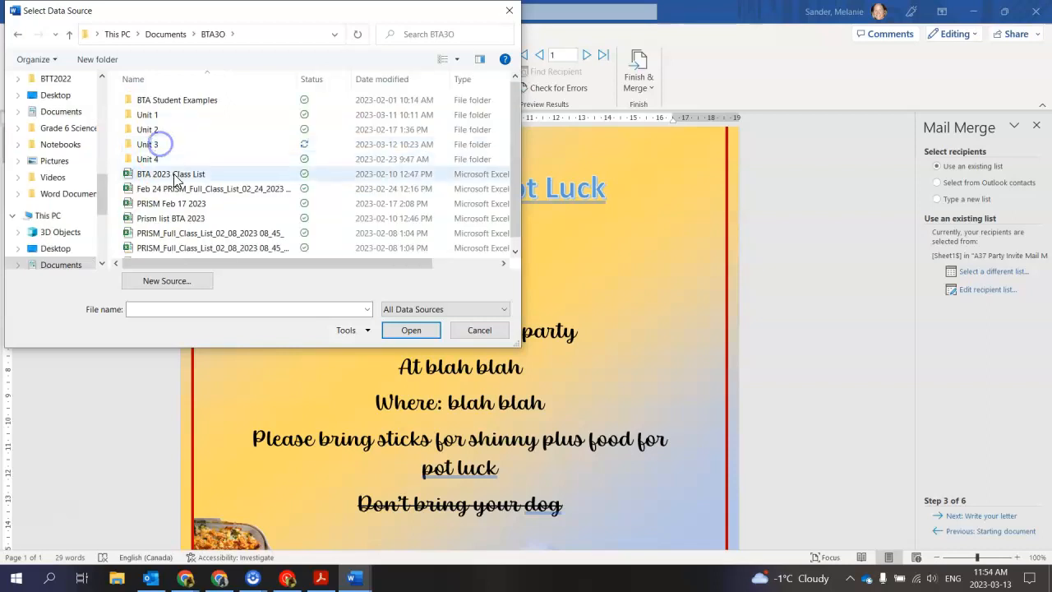
- Use Sheet1$ of "Copy of A37 Party Invite Mail Merge" from the Unit 3 Assignments folder as the recipient list, keeping all recipients
{"action": "double_click", "coordinate": [159, 145]}
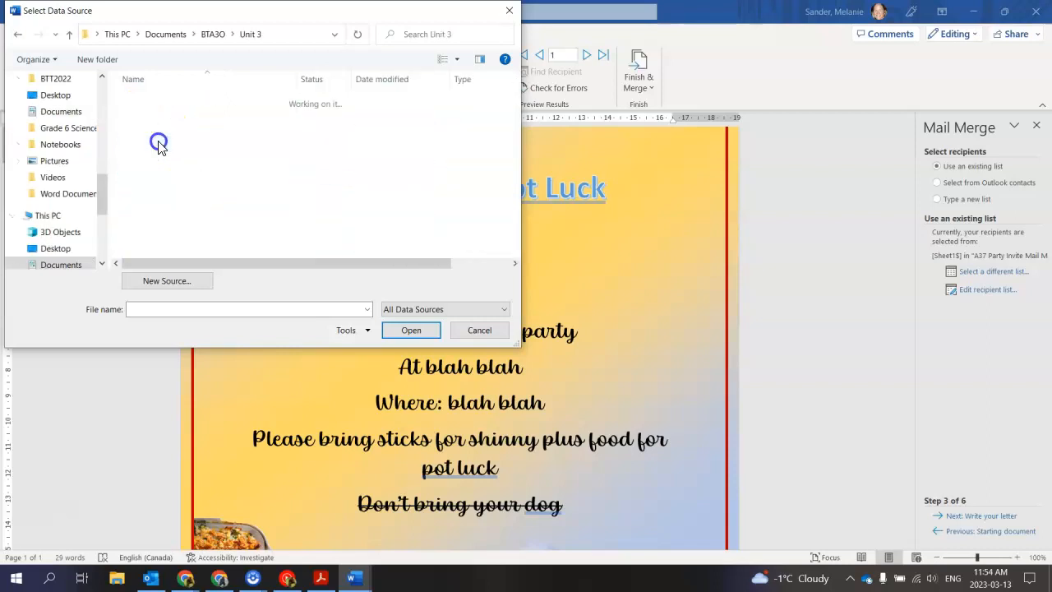
{"action": "double_click", "coordinate": [148, 104]}
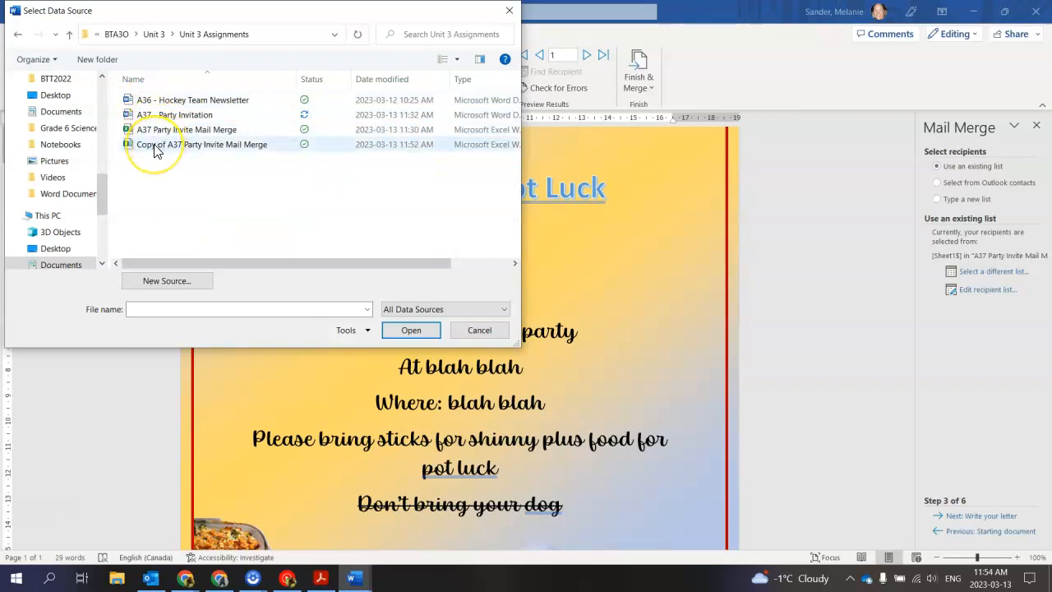
{"action": "double_click", "coordinate": [154, 145]}
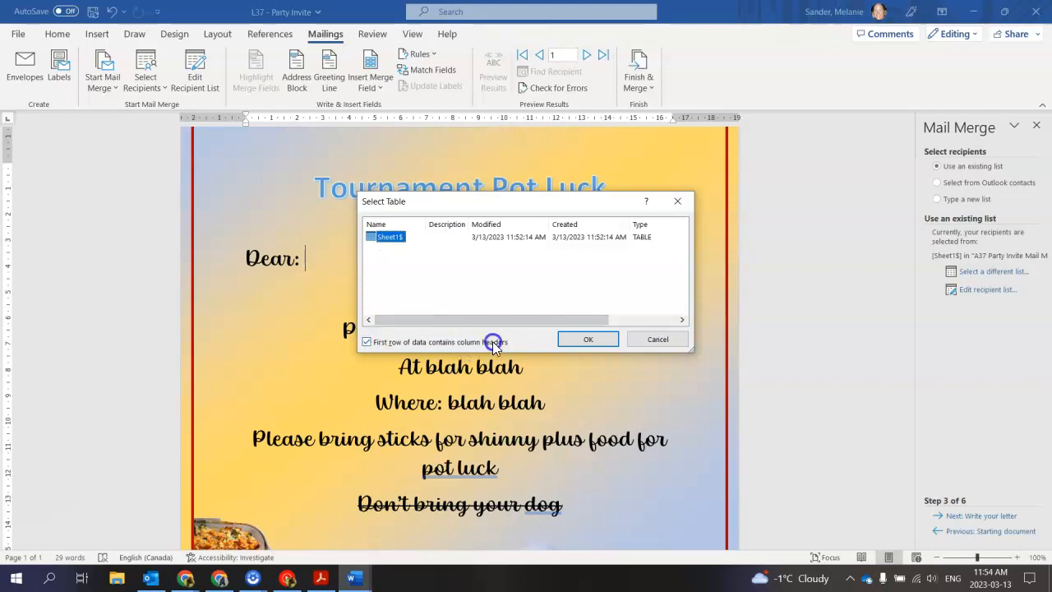
{"action": "left_click", "coordinate": [576, 342]}
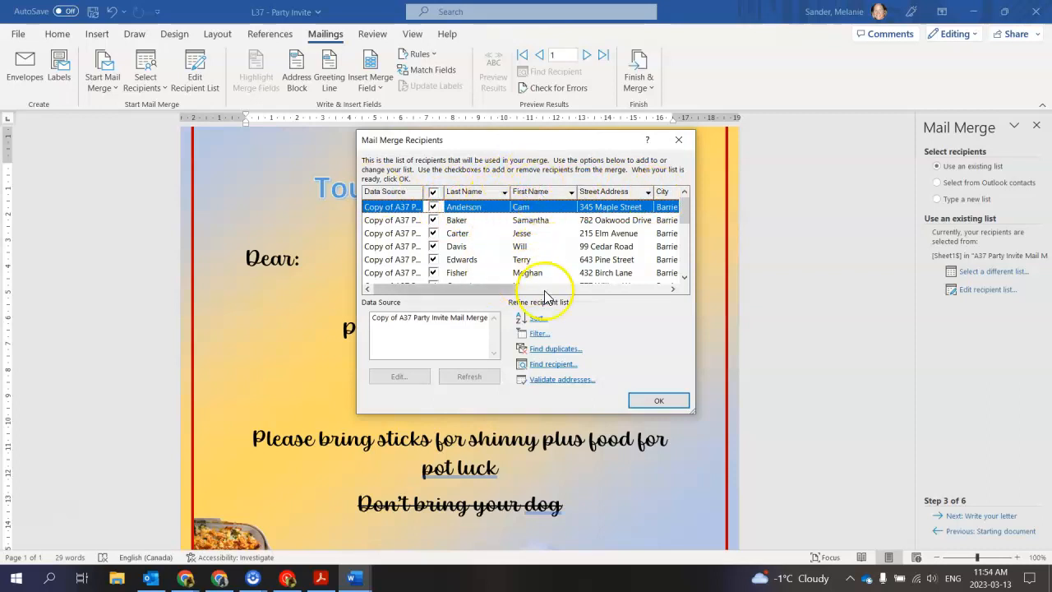
{"action": "left_click", "coordinate": [655, 402]}
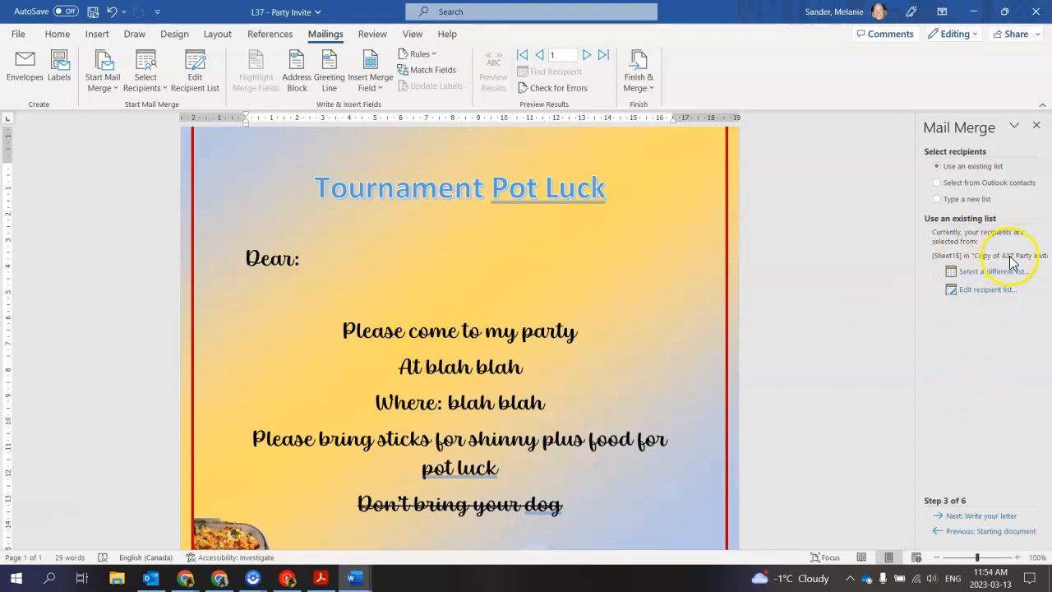
- Proceed to writing the letter and insert the Child merge field after "Dear:"
{"action": "left_click", "coordinate": [989, 516]}
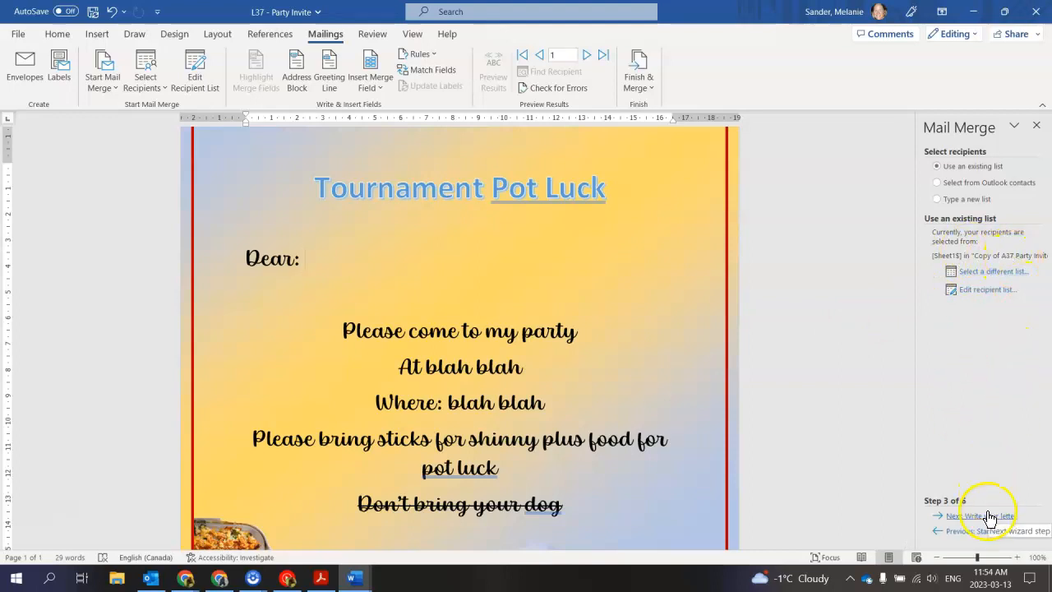
{"action": "left_click", "coordinate": [950, 314]}
{"action": "left_click", "coordinate": [552, 276]}
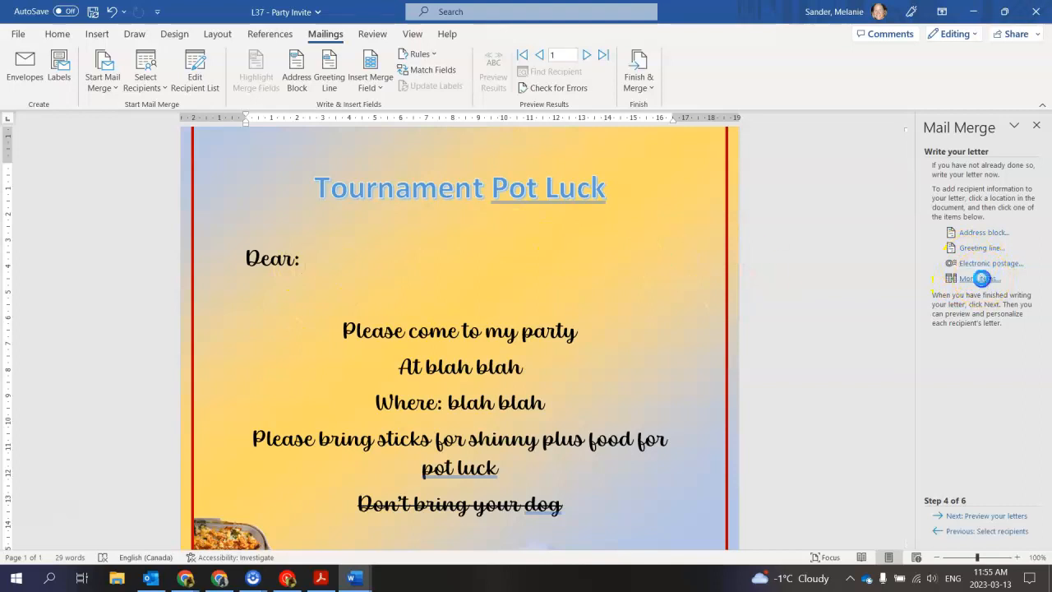
{"action": "left_click", "coordinate": [981, 279]}
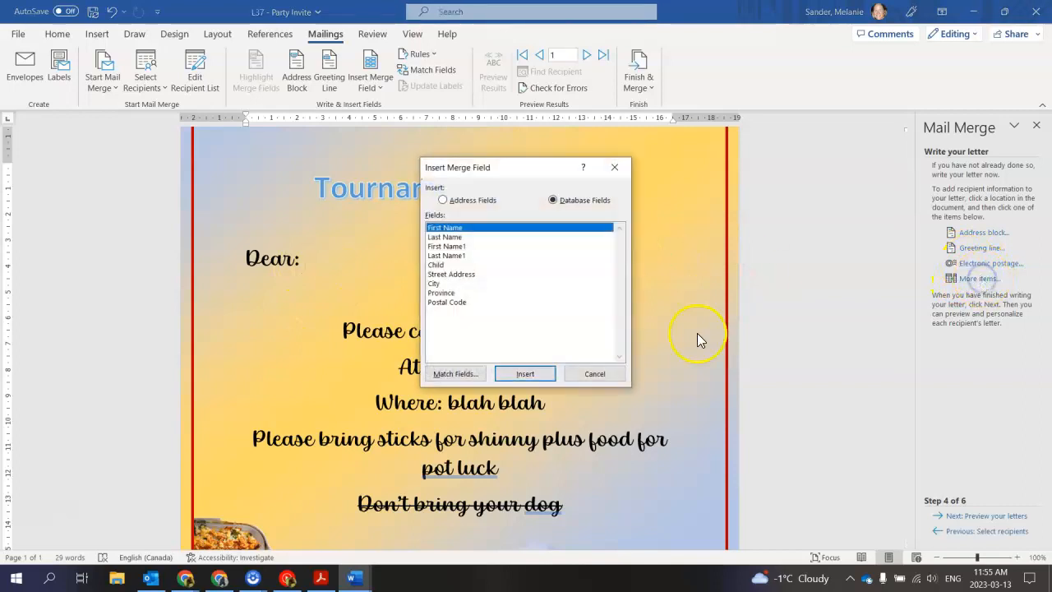
{"action": "left_click", "coordinate": [446, 264]}
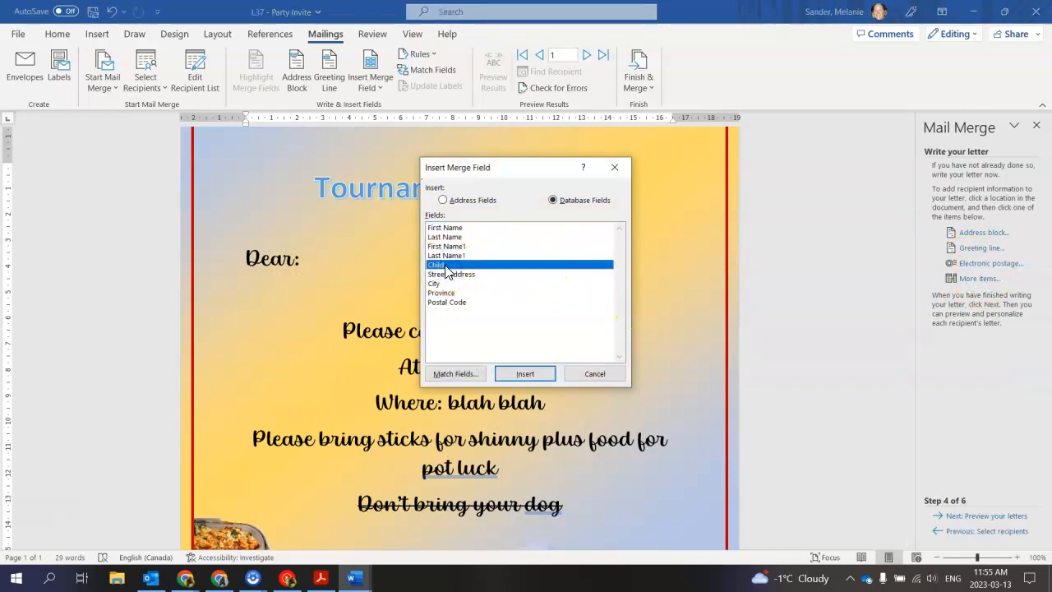
{"action": "left_click", "coordinate": [528, 373]}
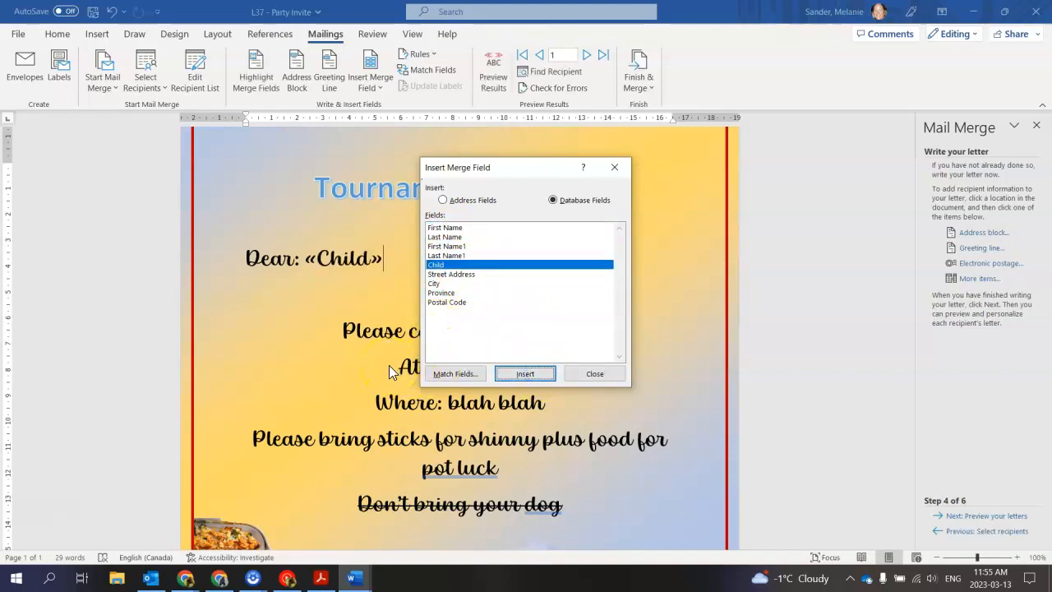
{"action": "left_click", "coordinate": [579, 375]}
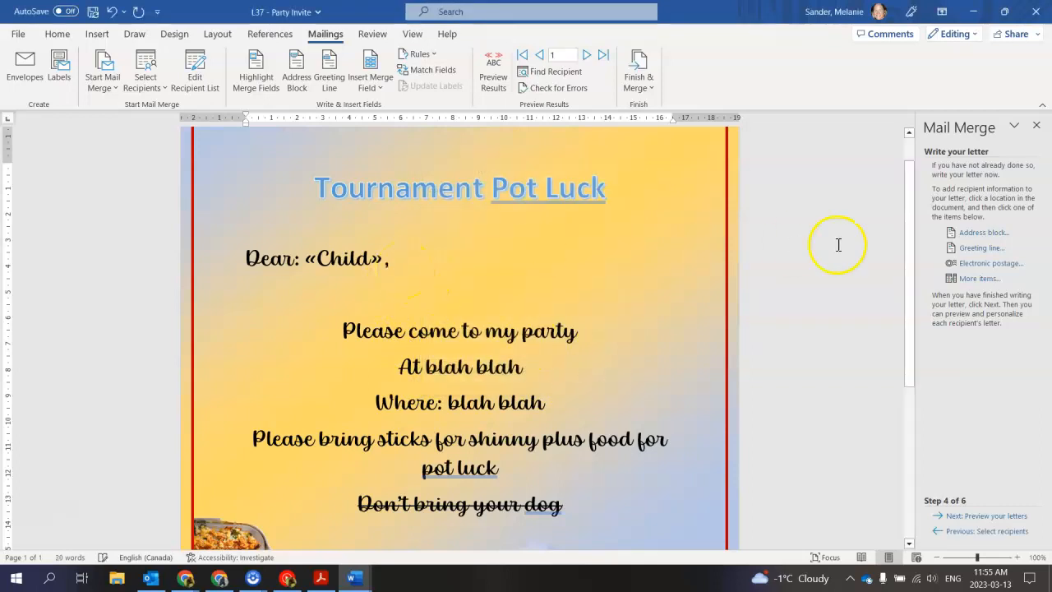
- Add the First Name merge field after the Child field and a comma, followed by the word "and"
{"action": "left_click", "coordinate": [982, 278]}
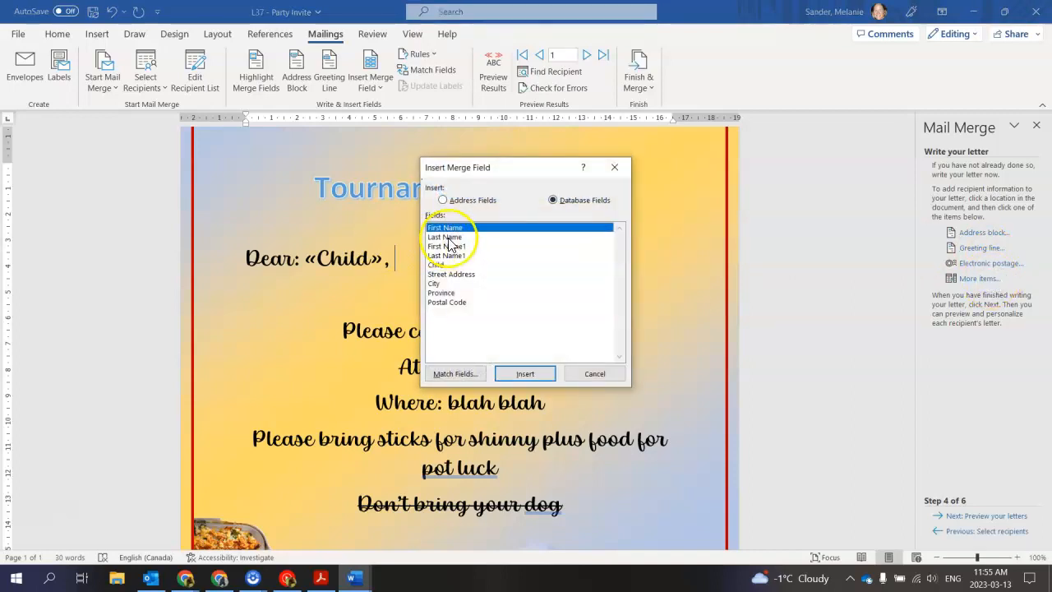
{"action": "left_click", "coordinate": [530, 374]}
{"action": "left_click", "coordinate": [605, 374]}
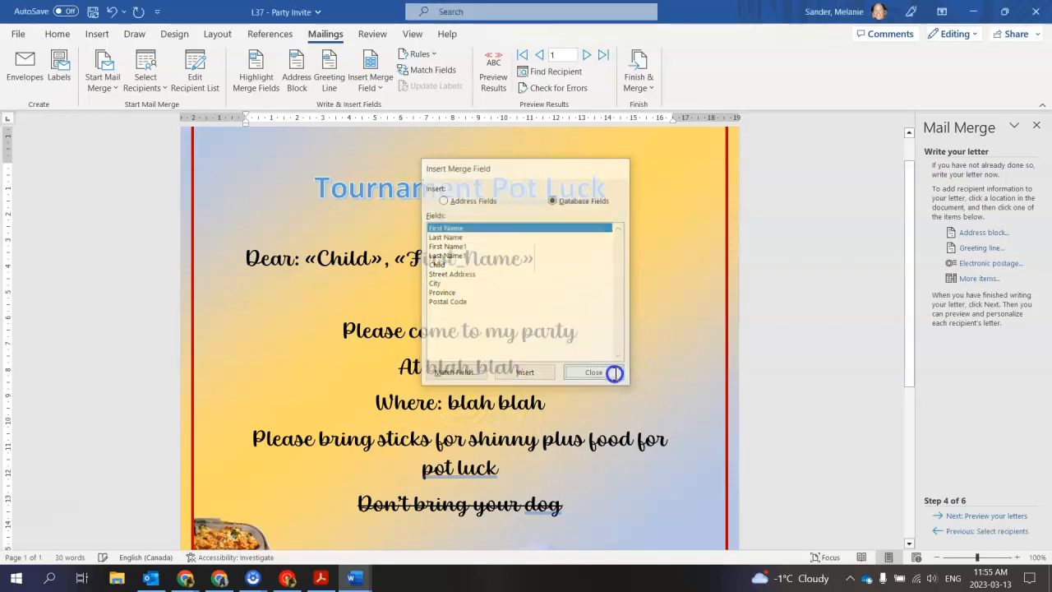
{"action": "type", "text": "and"}
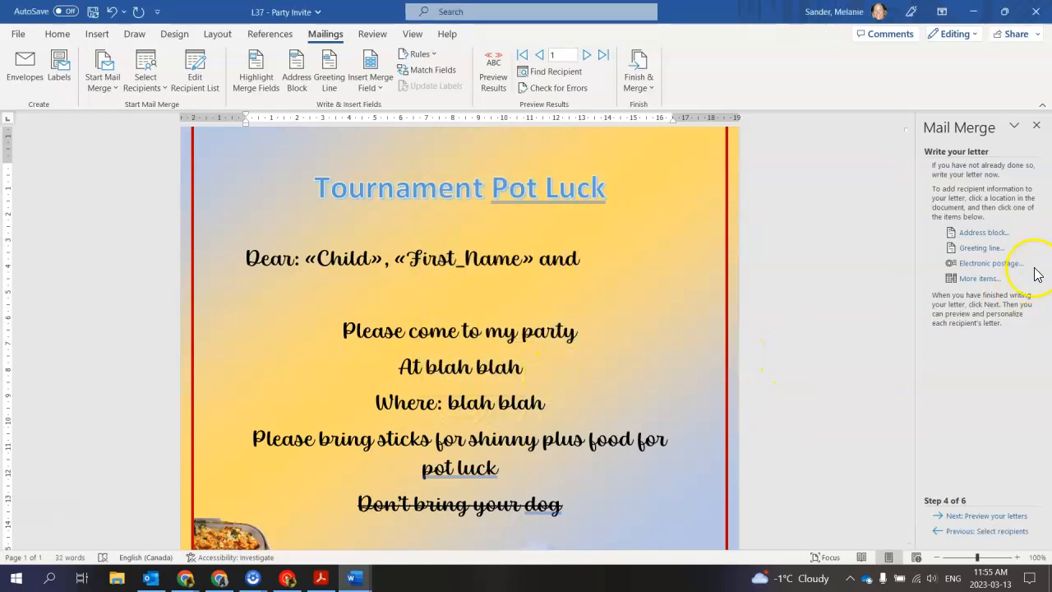
- Insert the First Name1 merge field after "and" to complete the greeting line
{"action": "left_click", "coordinate": [980, 280]}
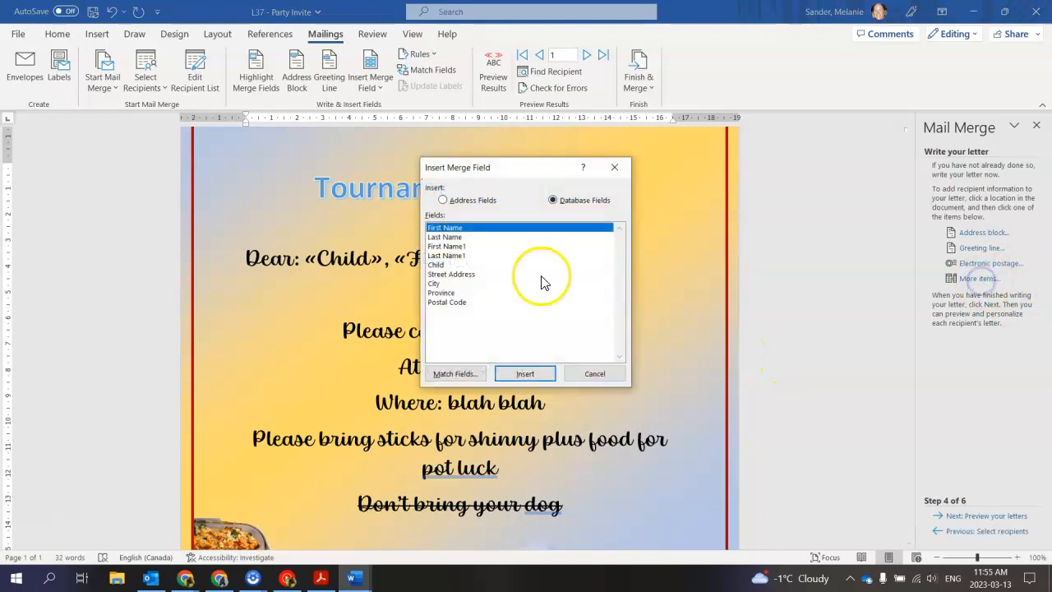
{"action": "left_click", "coordinate": [446, 247]}
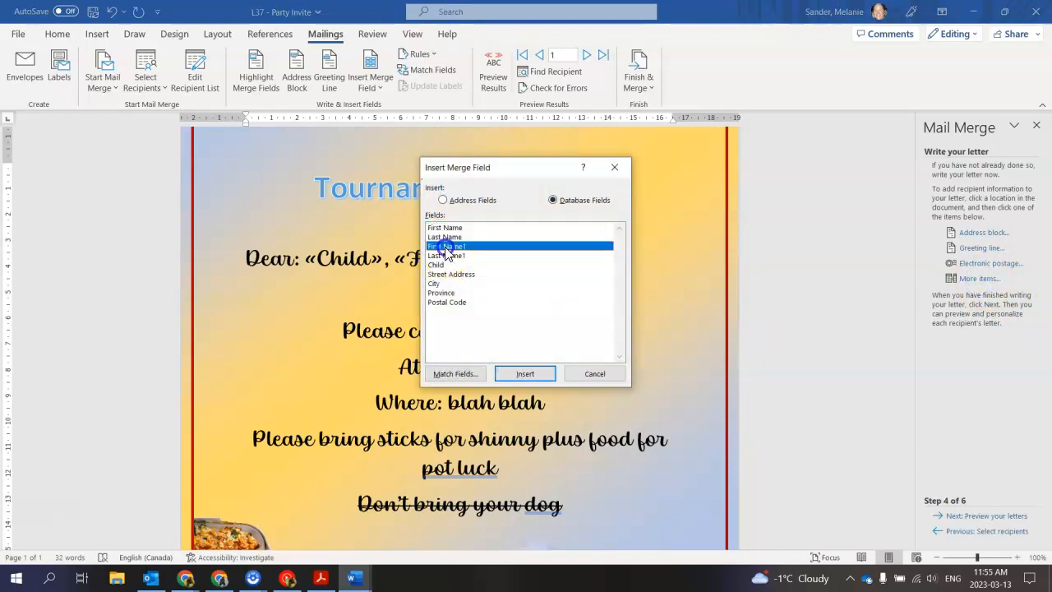
{"action": "left_click", "coordinate": [526, 374]}
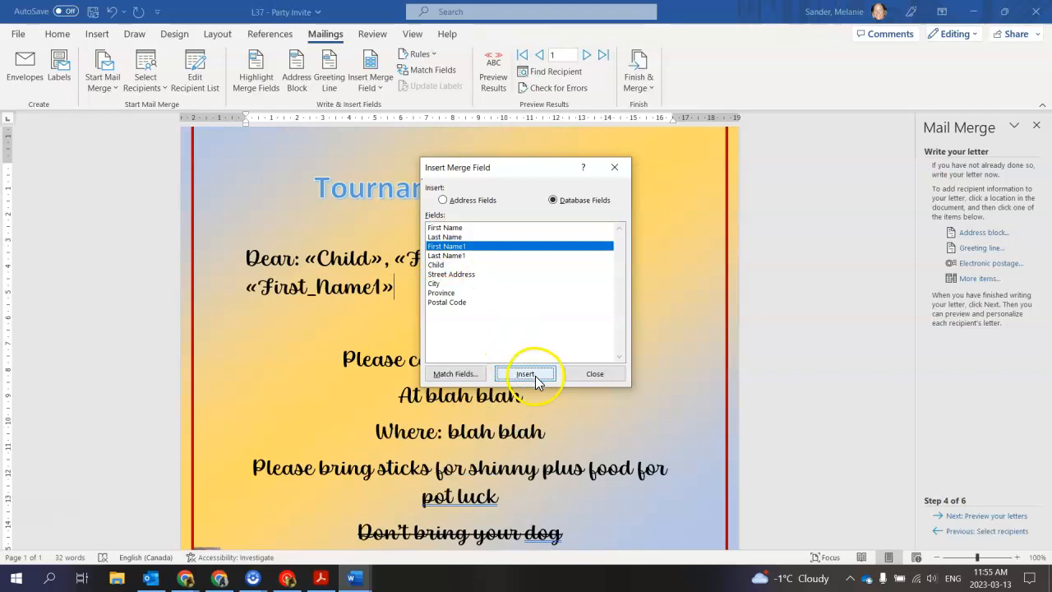
{"action": "left_click", "coordinate": [582, 374]}
- Set the font size of the invitation text from the "Dear:" line to "Don't bring your dog" to 20
{"action": "left_click_drag", "start_coordinate": [247, 257], "coordinate": [566, 439]}
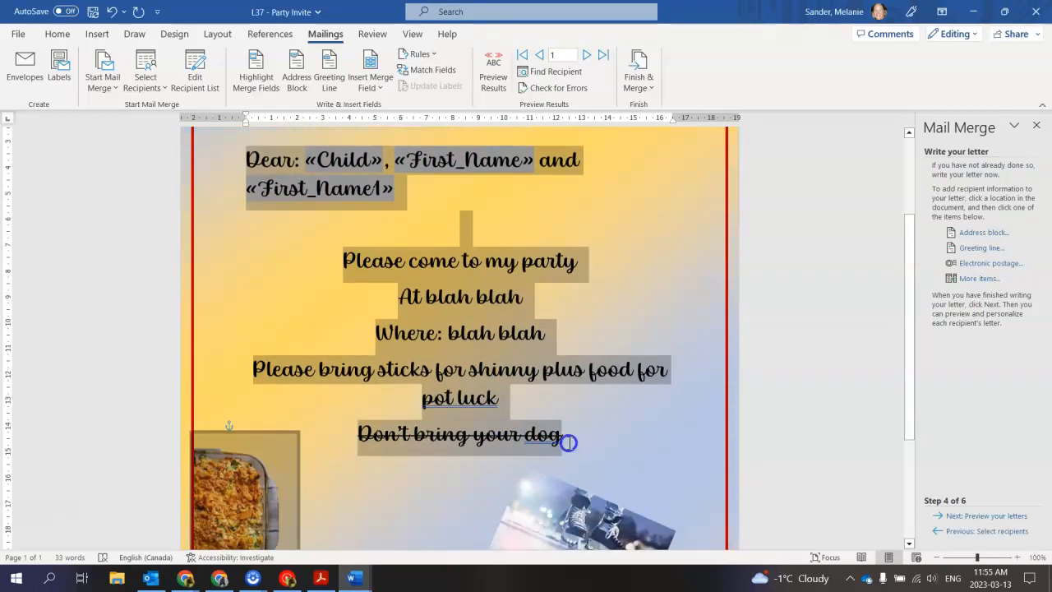
{"action": "left_click", "coordinate": [63, 36]}
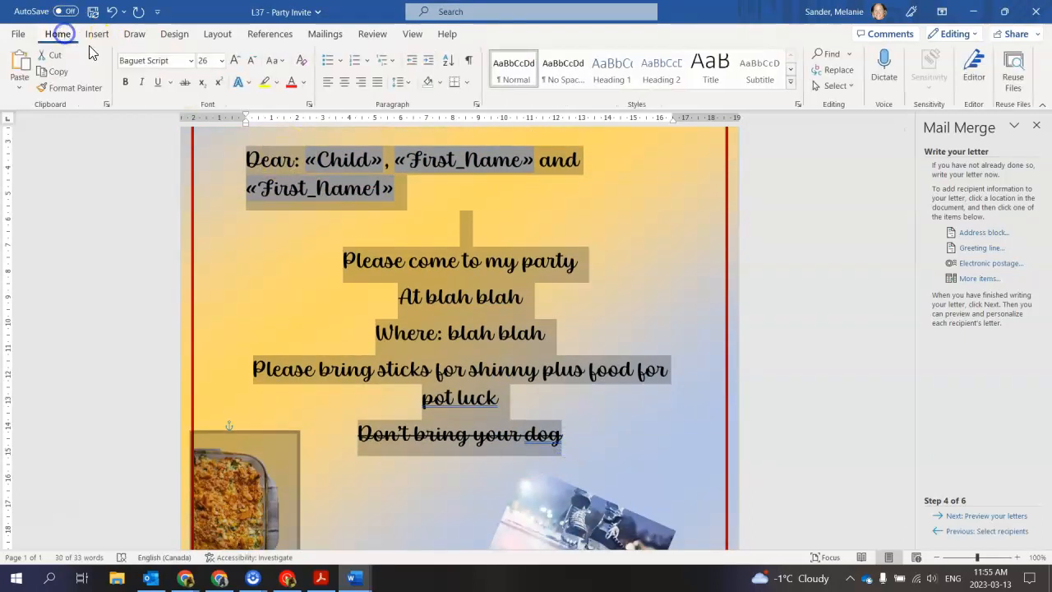
{"action": "left_click", "coordinate": [221, 60]}
{"action": "left_click", "coordinate": [211, 209]}
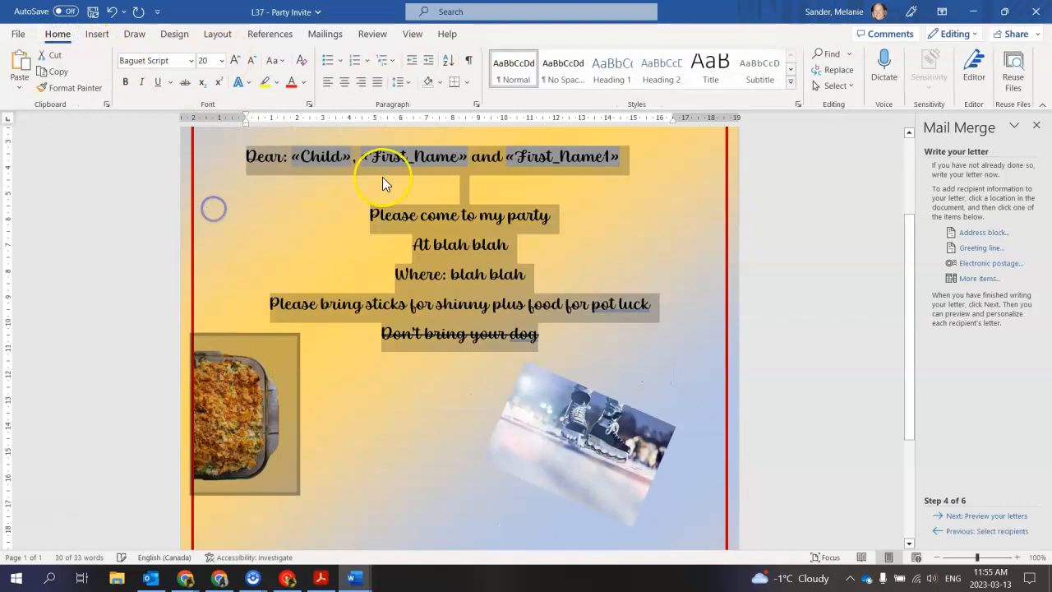
{"action": "left_click", "coordinate": [571, 216]}
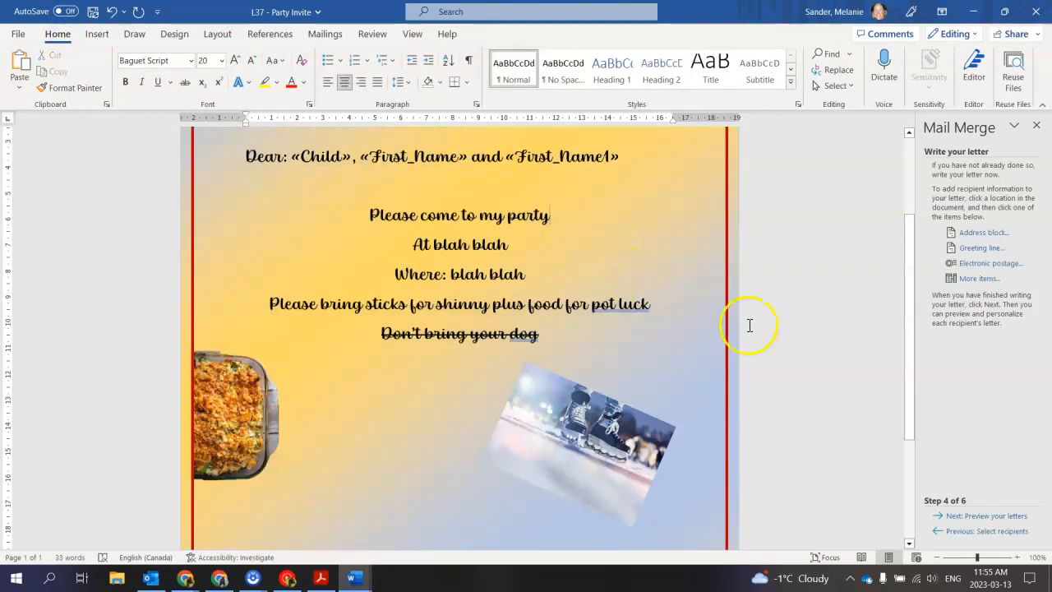
- Preview the merged letters, going through the recipients one by one from the first to the eighth
{"action": "left_click", "coordinate": [1004, 517]}
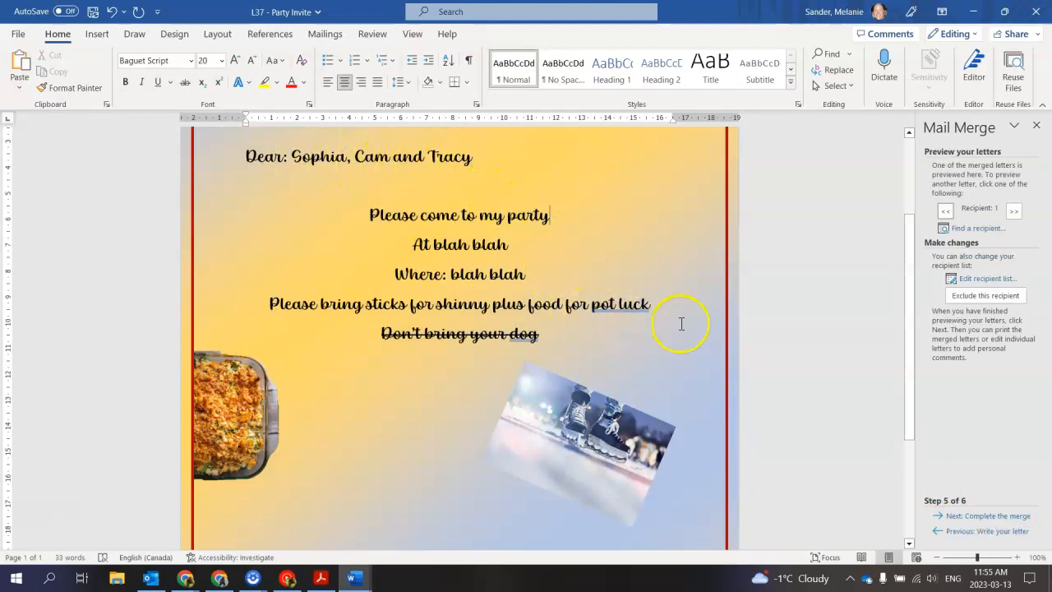
{"action": "left_click", "coordinate": [1014, 212]}
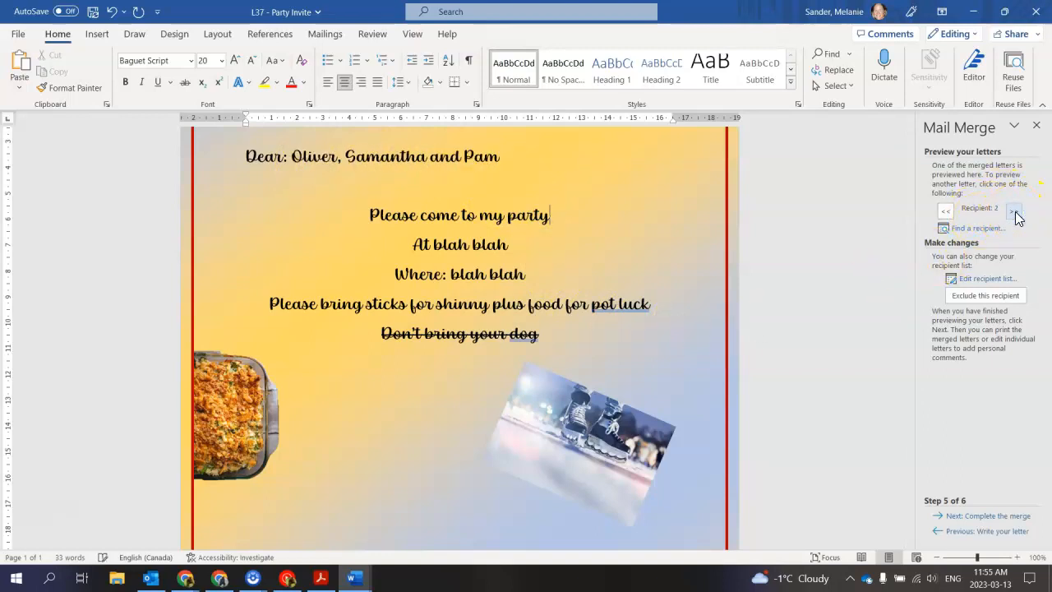
{"action": "left_click", "coordinate": [1015, 213]}
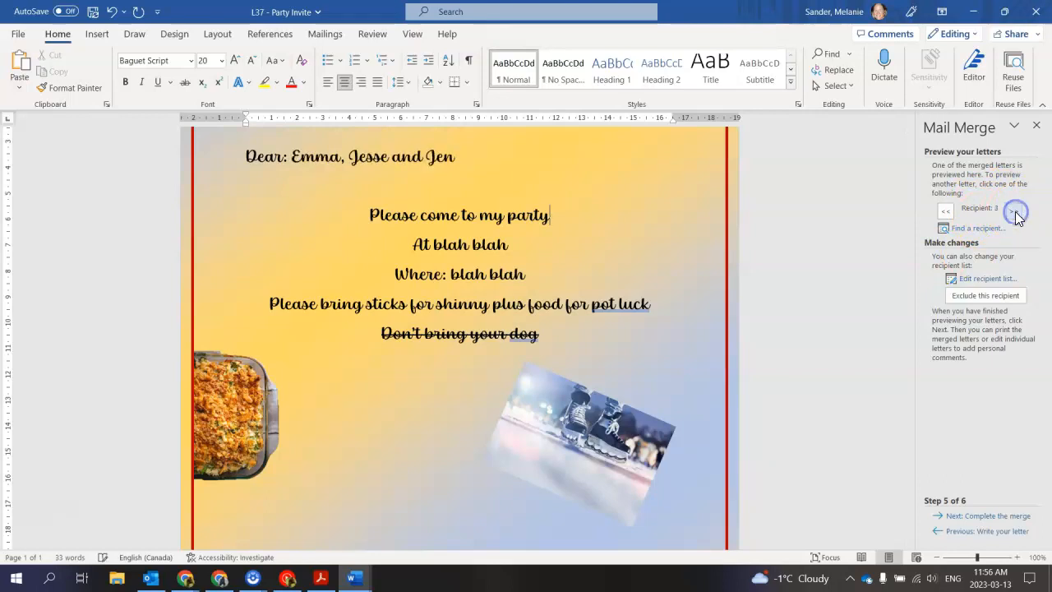
{"action": "left_click", "coordinate": [1015, 213]}
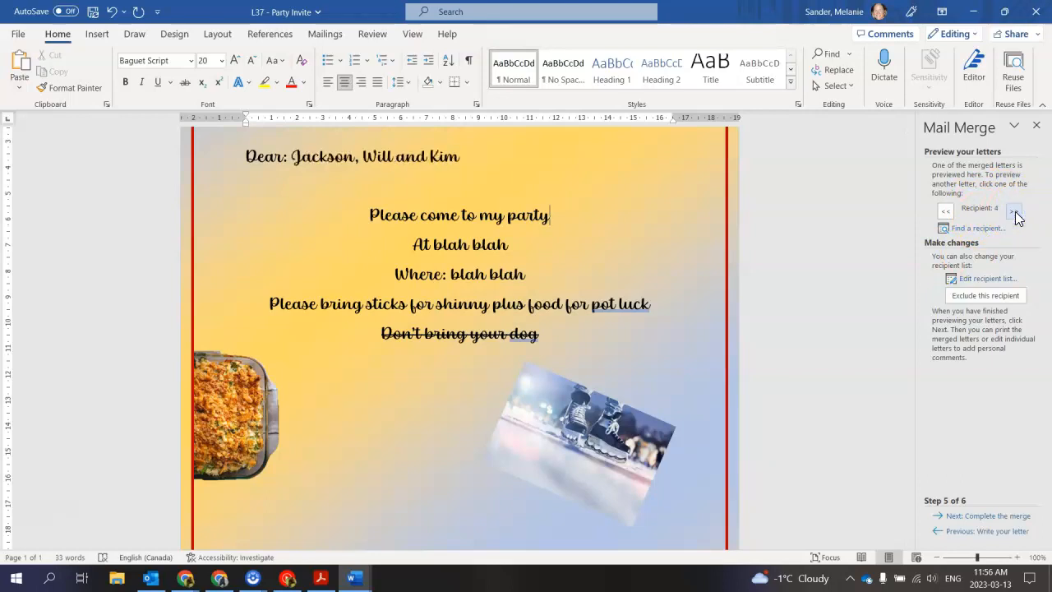
{"action": "left_click", "coordinate": [1015, 213]}
{"action": "left_click", "coordinate": [1015, 213]}
{"action": "left_click", "coordinate": [1015, 212]}
{"action": "left_click", "coordinate": [1015, 213]}
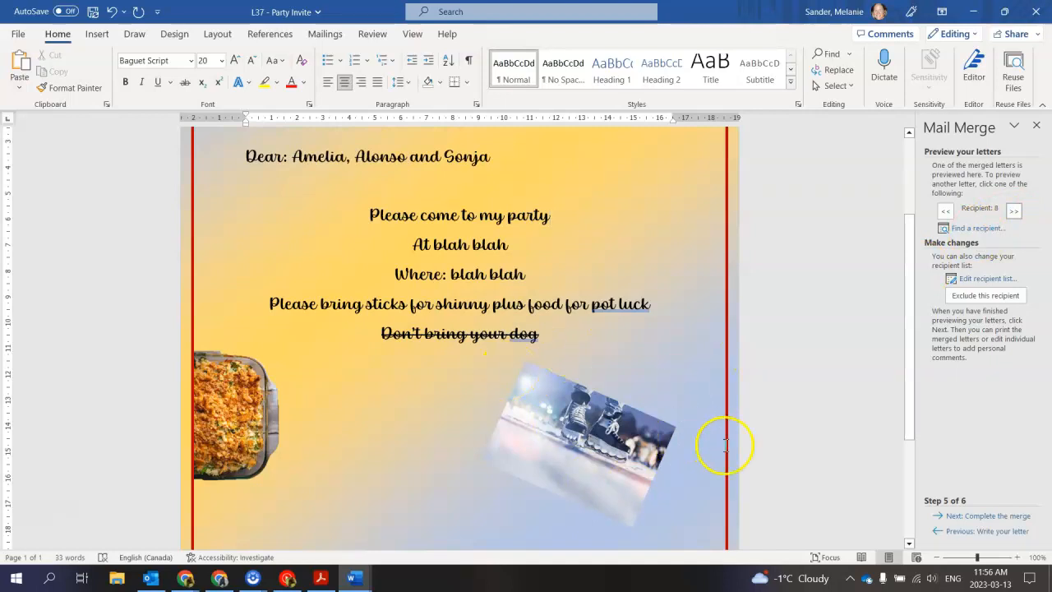
{"action": "scroll", "coordinate": [592, 394], "scroll_direction": "up", "scroll_amount": 3}
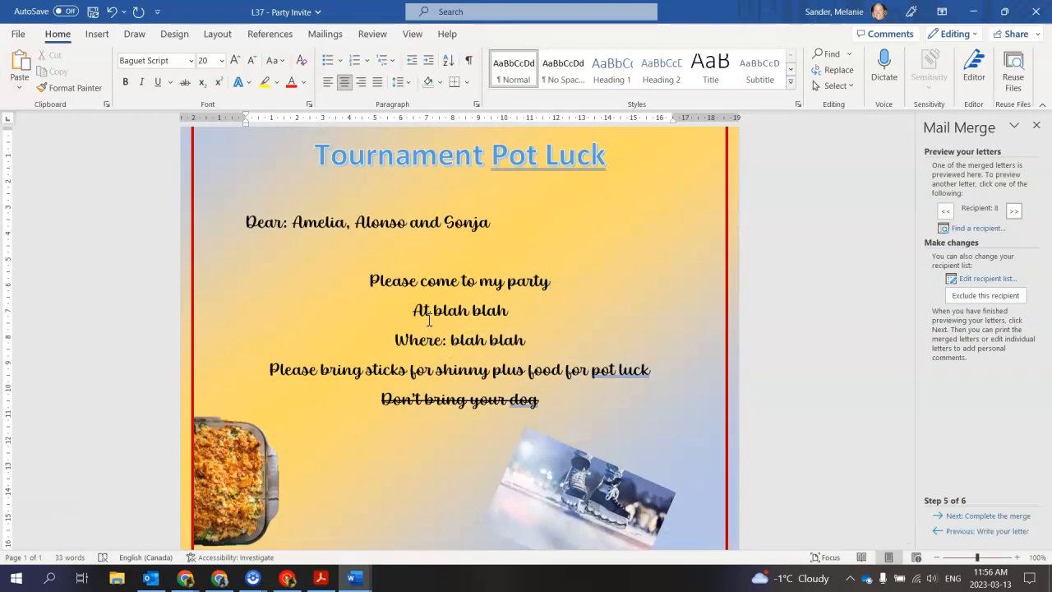
{"action": "left_click", "coordinate": [405, 308]}
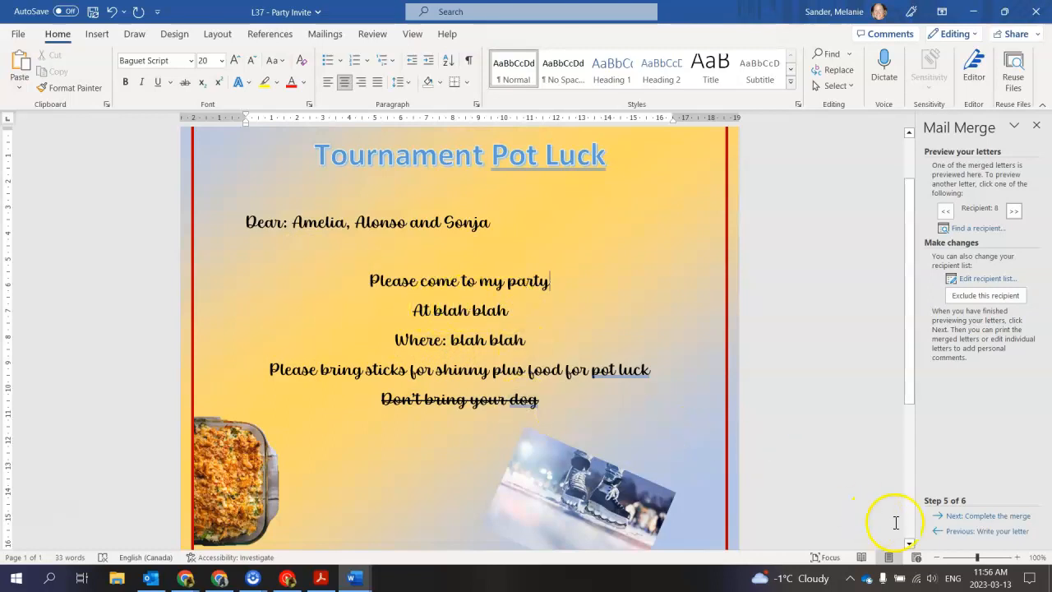
- Complete the merge and print all records with Microsoft Print to PDF as the printer
{"action": "left_click", "coordinate": [991, 518]}
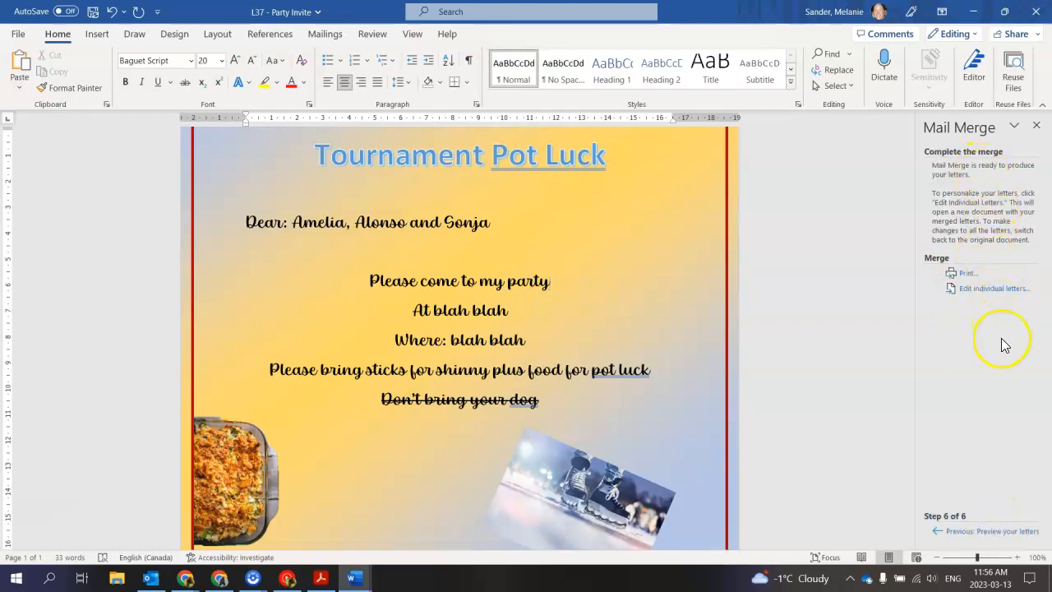
{"action": "left_click", "coordinate": [967, 276]}
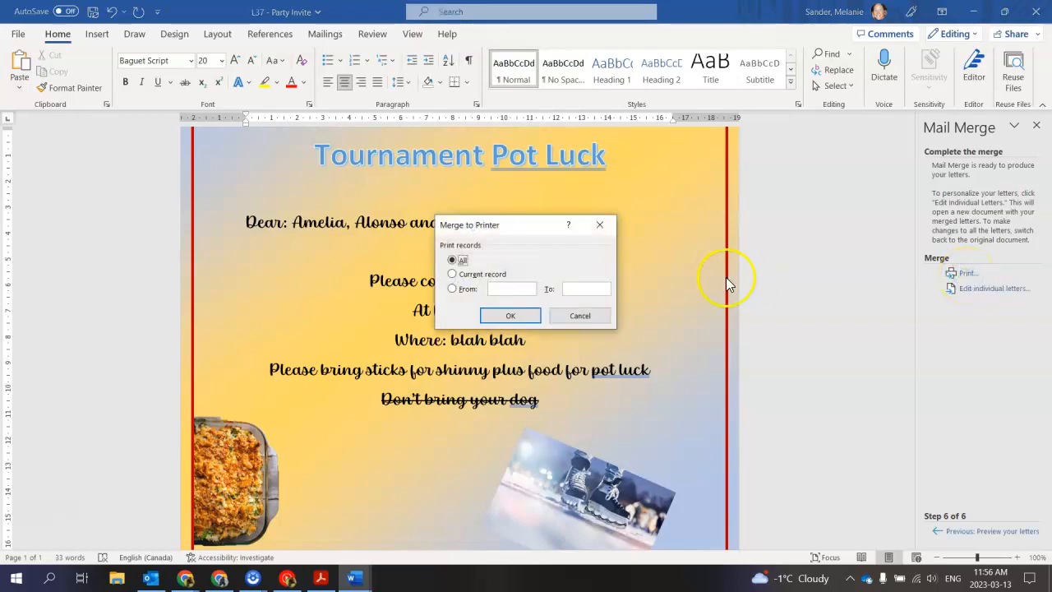
{"action": "left_click", "coordinate": [510, 317]}
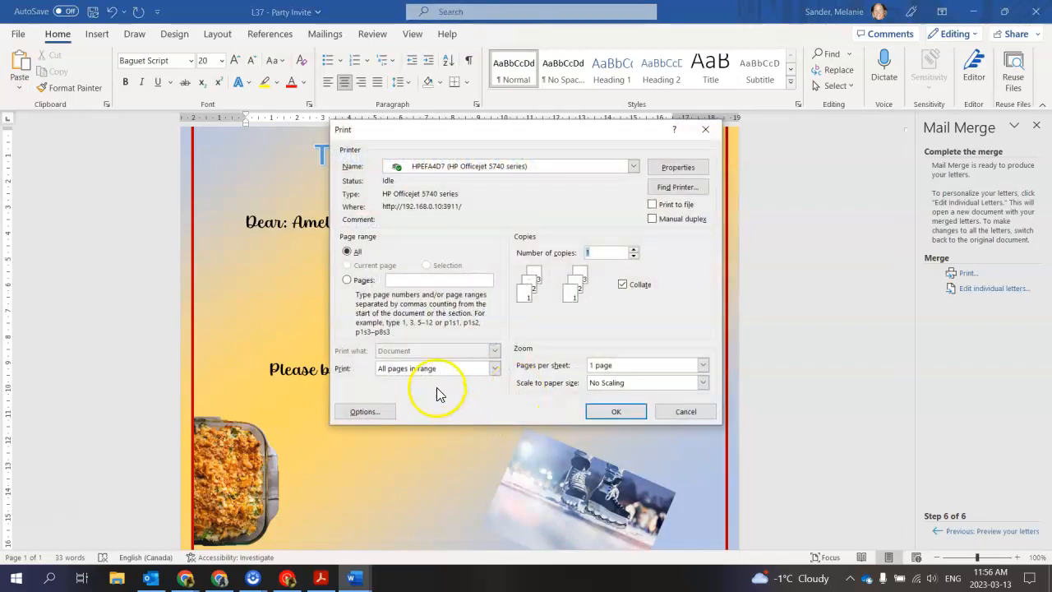
{"action": "left_click", "coordinate": [633, 167]}
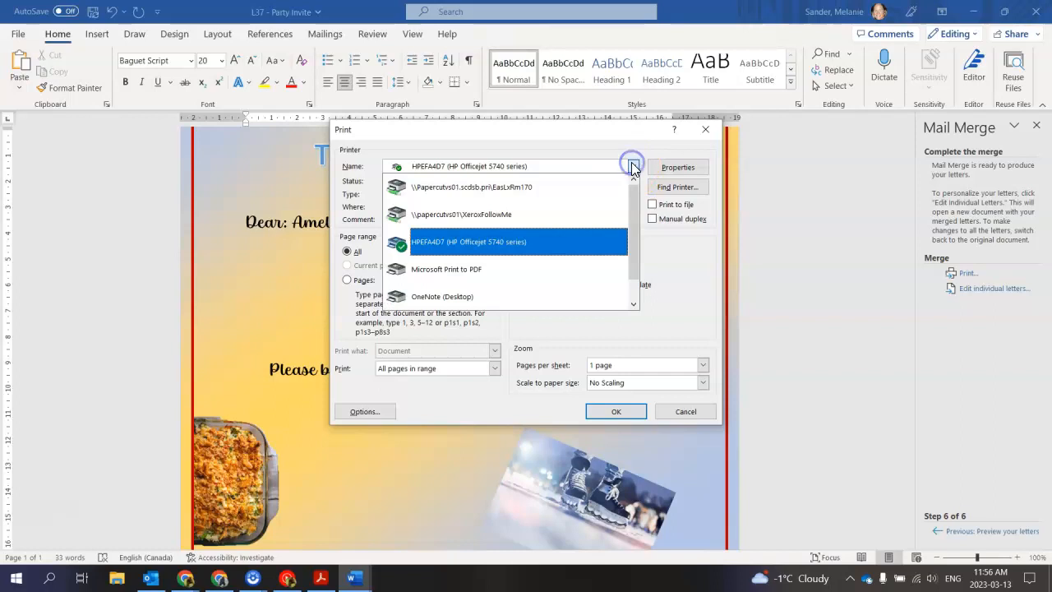
{"action": "left_click", "coordinate": [517, 277]}
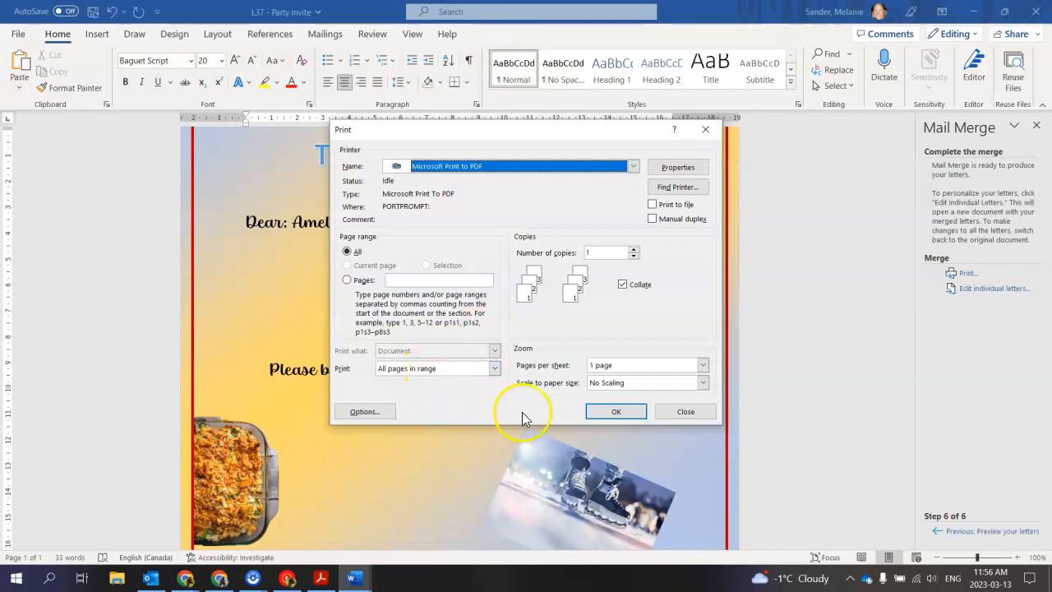
{"action": "left_click", "coordinate": [612, 413]}
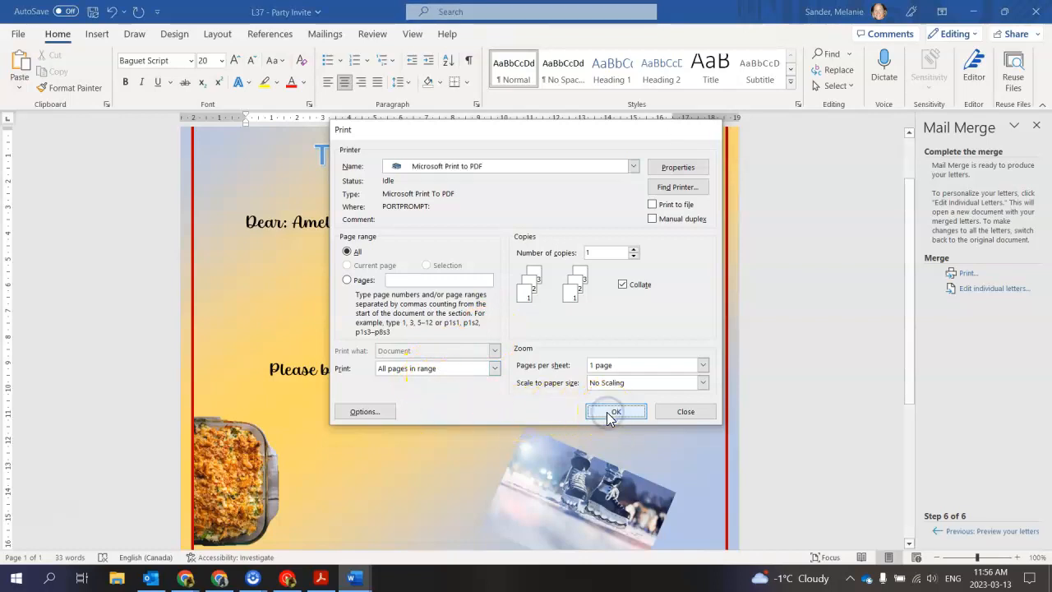